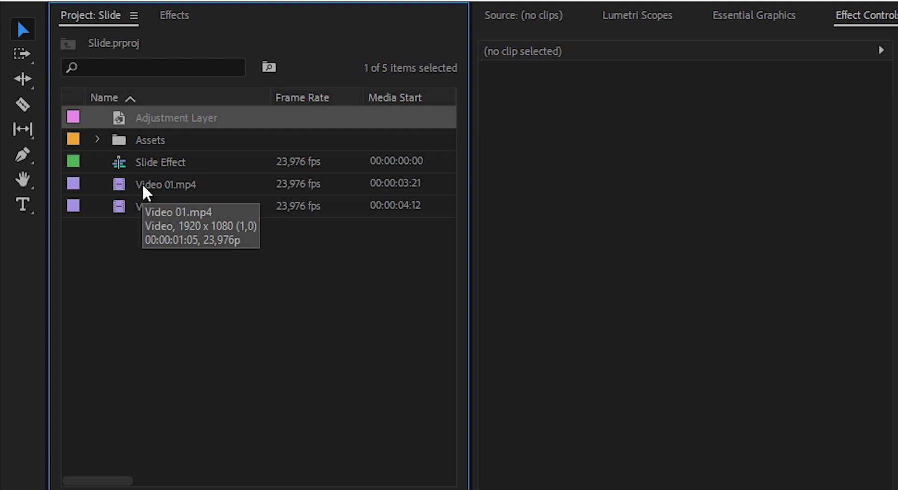
Place Video 01.mp4 and Video 02.mp4 one after the other on track V1
{"action": "left_click", "coordinate": [142, 183]}
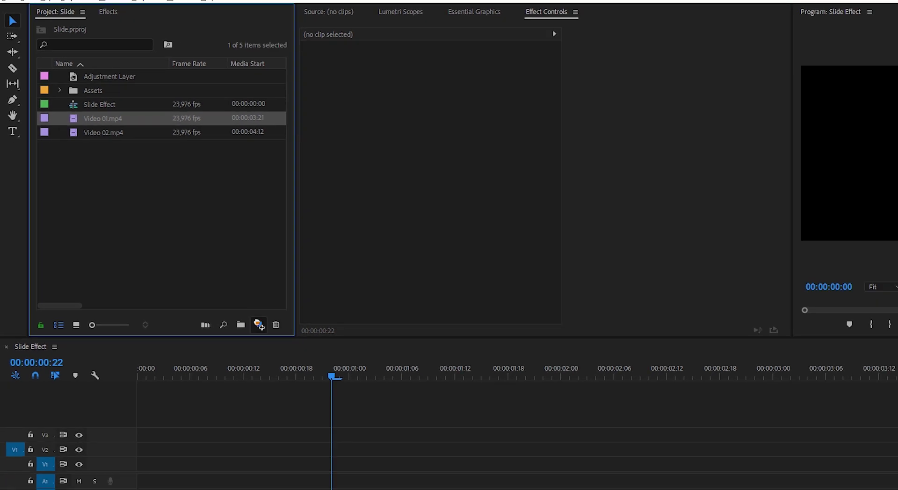
{"action": "mouse_move", "coordinate": [260, 326]}
{"action": "left_mouse_down"}
{"action": "mouse_move", "coordinate": [164, 439]}
{"action": "mouse_move", "coordinate": [156, 483]}
{"action": "mouse_move", "coordinate": [148, 473]}
{"action": "left_mouse_up"}
{"action": "left_click_drag", "start_coordinate": [101, 132], "coordinate": [388, 464]}
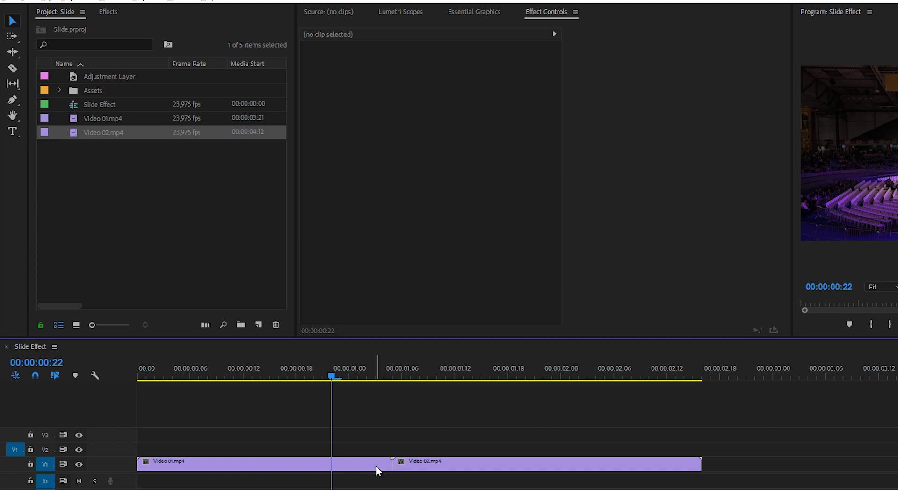
Trim Video 01's end and Video 02's start, then close the gap between them
{"action": "left_click", "coordinate": [375, 465]}
{"action": "left_click_drag", "start_coordinate": [383, 465], "coordinate": [261, 469]}
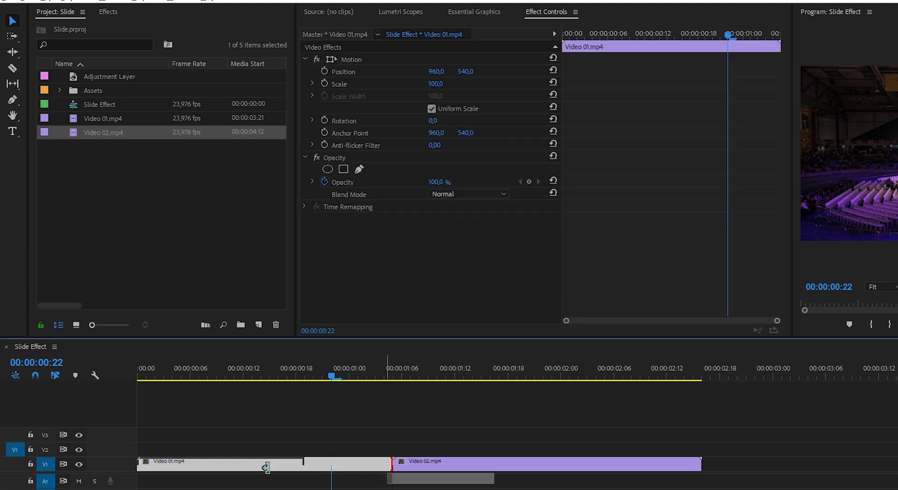
{"action": "left_click_drag", "start_coordinate": [394, 465], "coordinate": [525, 465]}
{"action": "left_click_drag", "start_coordinate": [586, 467], "coordinate": [321, 465]}
{"action": "left_click", "coordinate": [106, 12]}
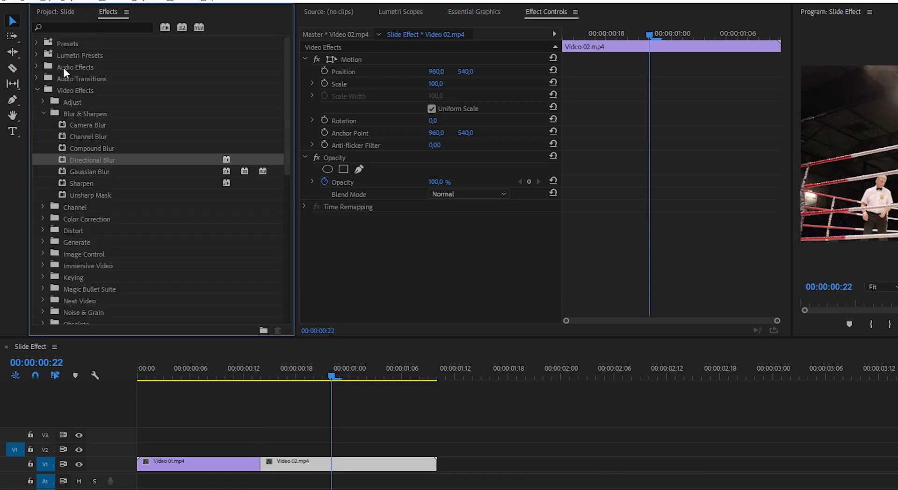
Apply the Push slide transition at the cut between Video 01 and Video 02
{"action": "left_click", "coordinate": [31, 74]}
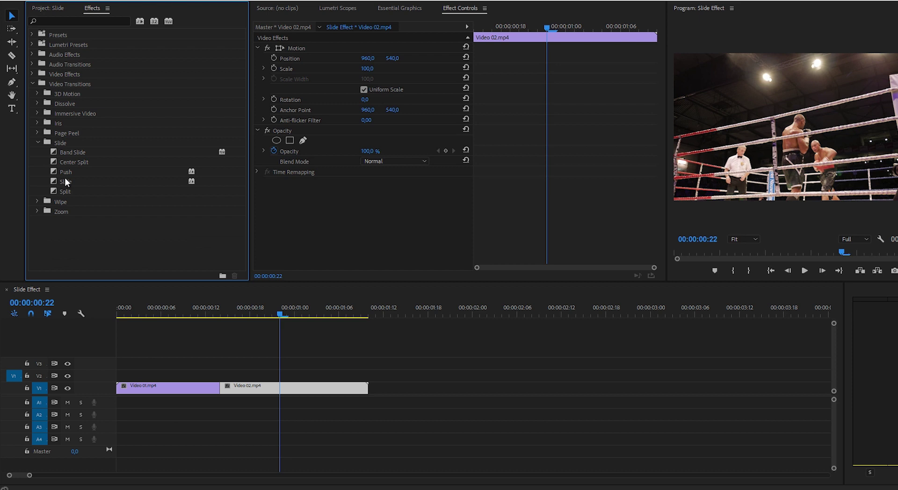
{"action": "left_click_drag", "start_coordinate": [66, 172], "coordinate": [220, 389]}
{"action": "left_click", "coordinate": [175, 312]}
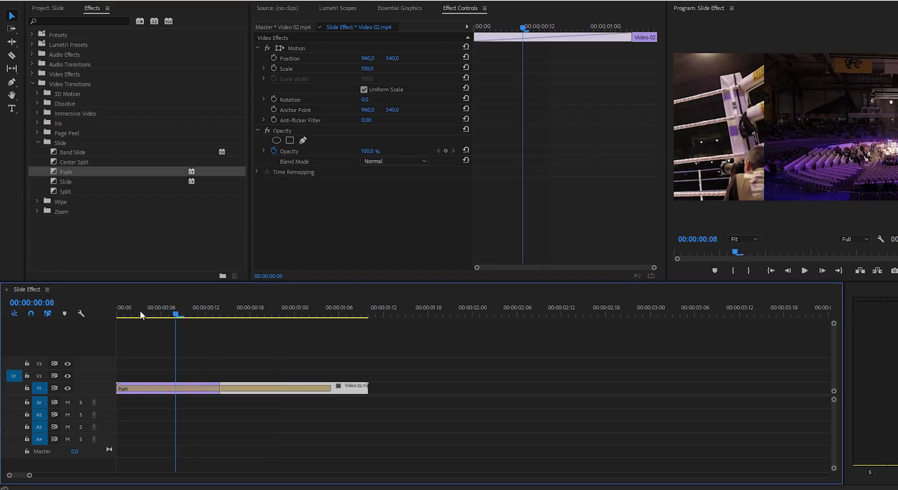
{"action": "left_click_drag", "start_coordinate": [141, 315], "coordinate": [81, 316]}
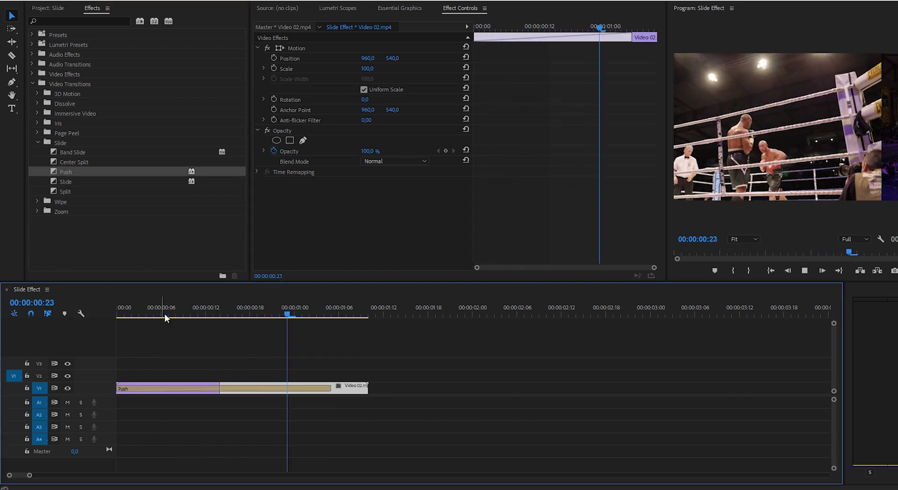
{"action": "left_click", "coordinate": [267, 314]}
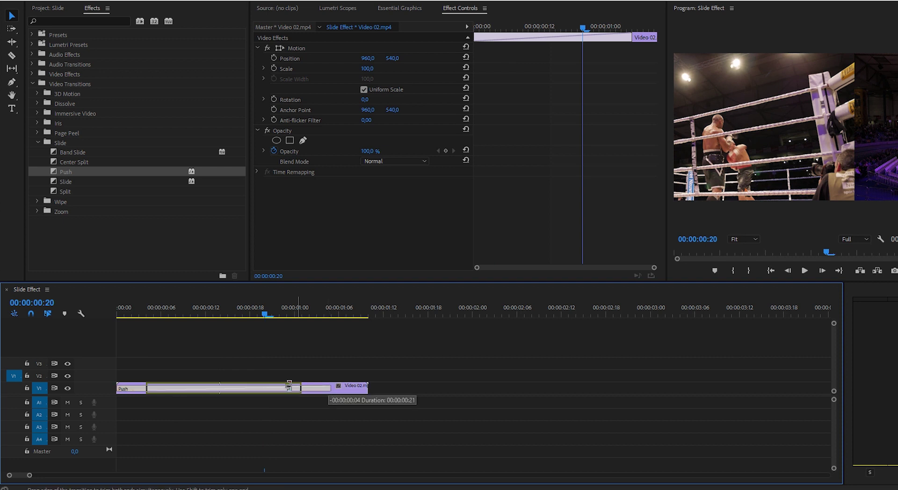
Select the Push transition, then play and scrub through it to preview the slide
{"action": "left_click", "coordinate": [248, 388]}
{"action": "left_click", "coordinate": [176, 309]}
{"action": "key", "text": "space"}
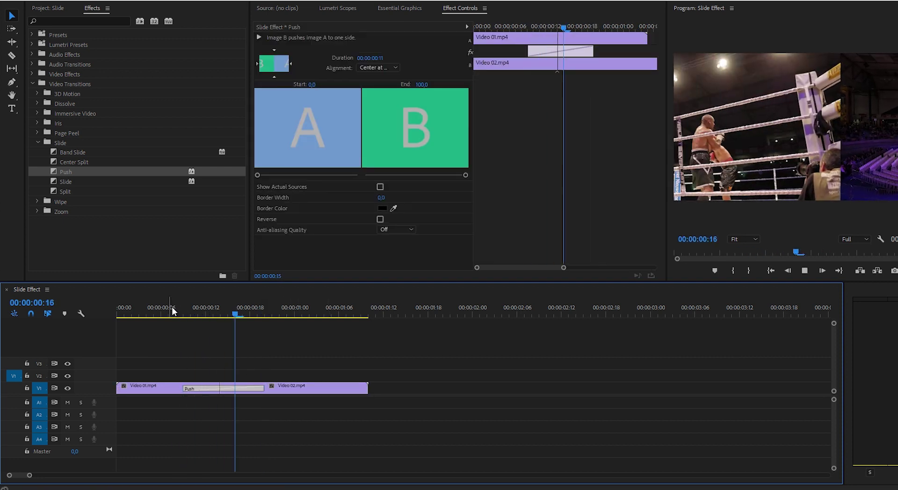
{"action": "left_click", "coordinate": [278, 312]}
{"action": "left_click_drag", "start_coordinate": [278, 313], "coordinate": [214, 377]}
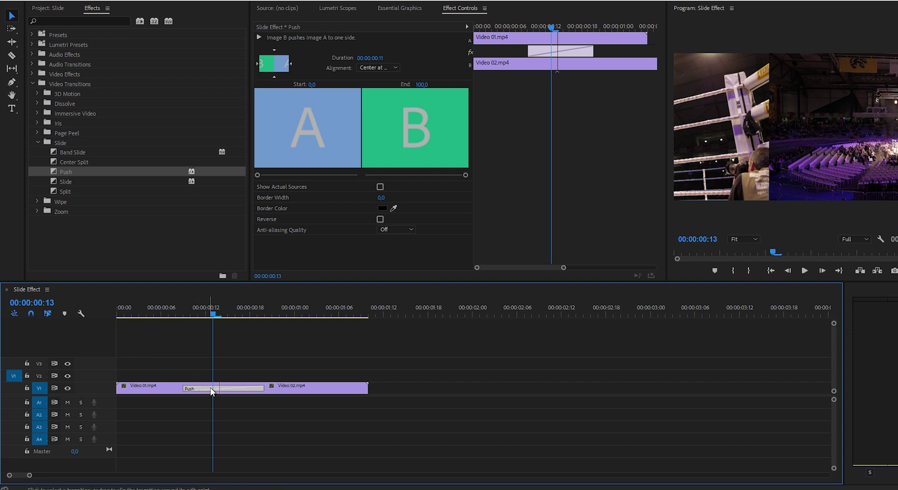
Delete the Push transition and extend the end of Video 01
{"action": "key", "text": "Delete"}
{"action": "left_click_drag", "start_coordinate": [234, 390], "coordinate": [427, 395]}
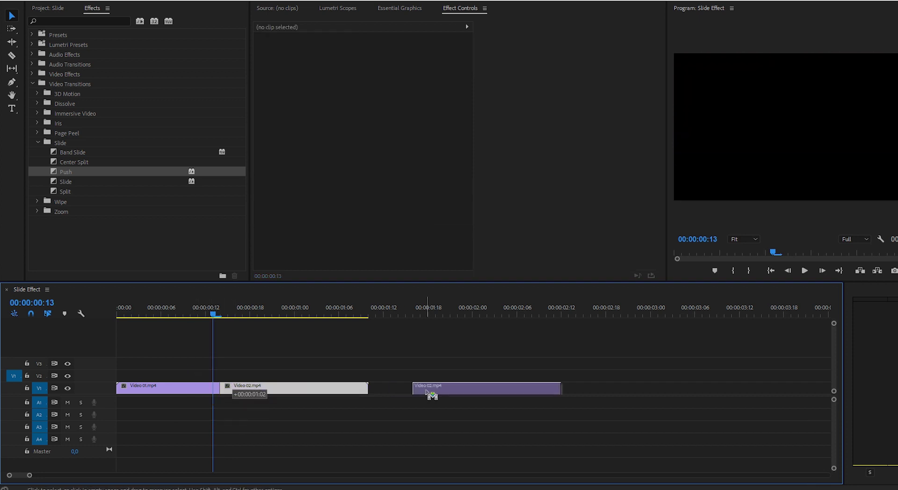
{"action": "left_click_drag", "start_coordinate": [218, 389], "coordinate": [375, 392]}
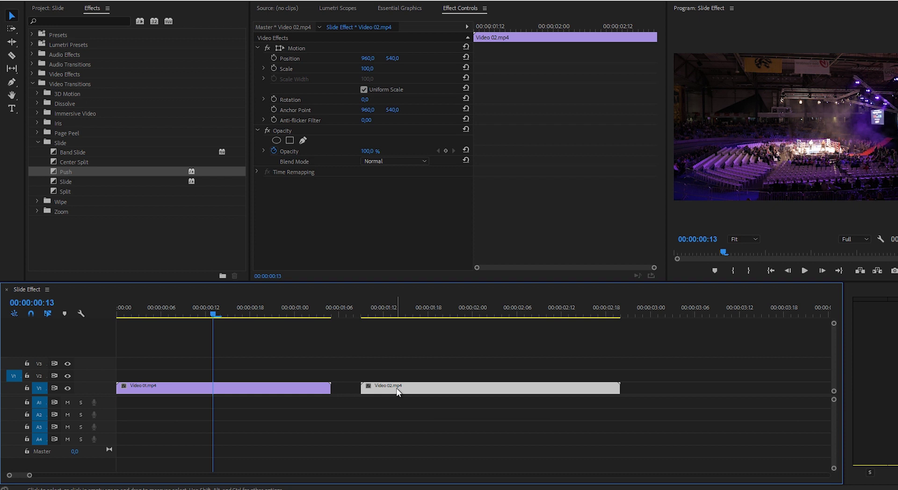
{"action": "left_click", "coordinate": [331, 315]}
{"action": "left_click_drag", "start_coordinate": [330, 314], "coordinate": [324, 315]}
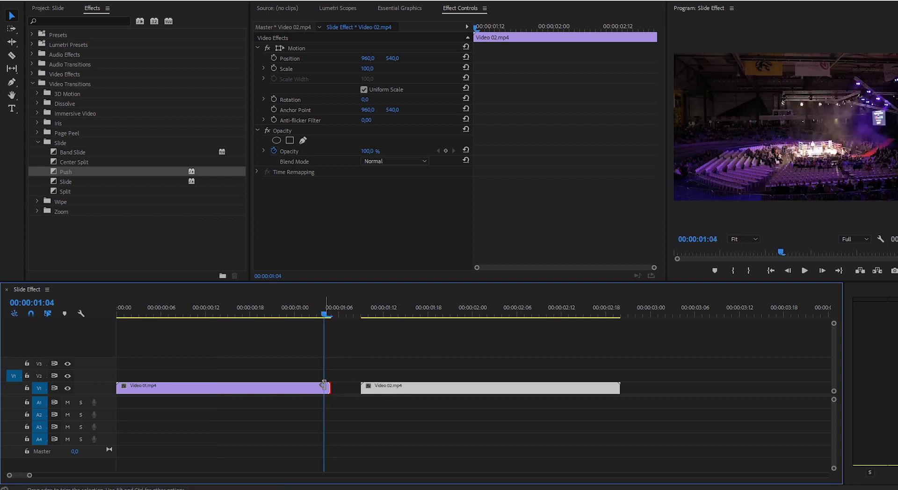
Move Video 02 onto track V2 starting at 00:00:00:18, overlapping Video 01's end
{"action": "left_click", "coordinate": [319, 391]}
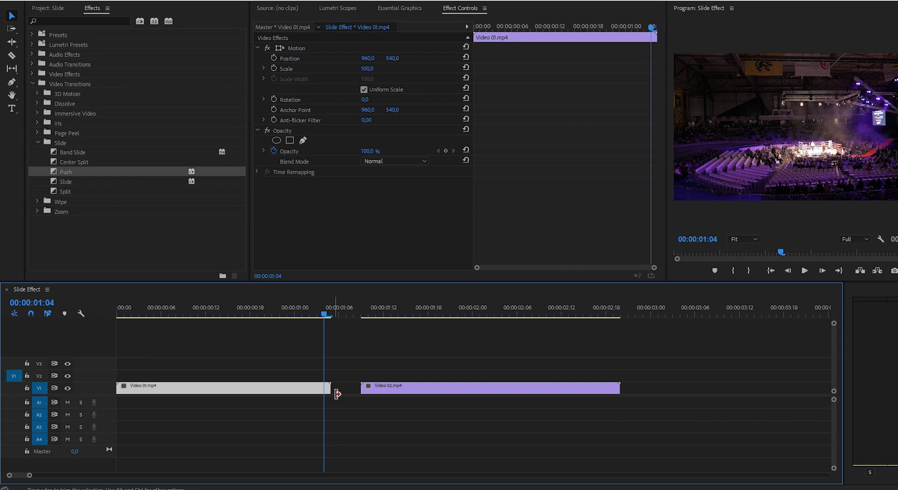
{"action": "key", "text": "Left"}
{"action": "key", "text": "Left"}
{"action": "key", "text": "Left"}
{"action": "key", "text": "Left"}
{"action": "key", "text": "Left"}
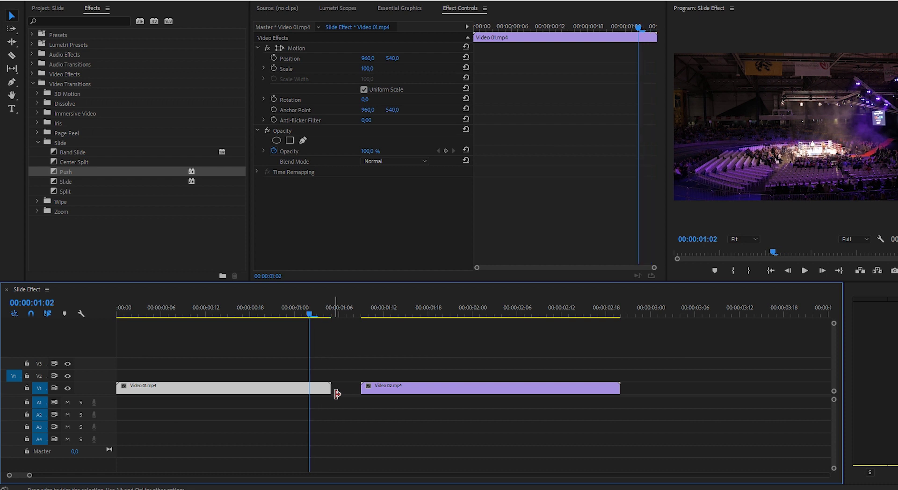
{"action": "key", "text": "Left"}
{"action": "key", "text": "Left"}
{"action": "key", "text": "Left"}
{"action": "key", "text": "Left"}
{"action": "key", "text": "Left"}
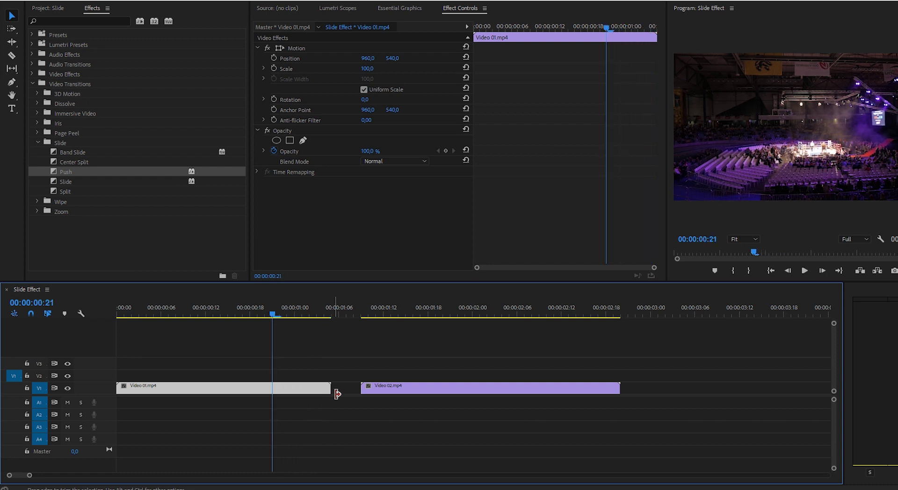
{"action": "left_click_drag", "start_coordinate": [380, 393], "coordinate": [271, 383]}
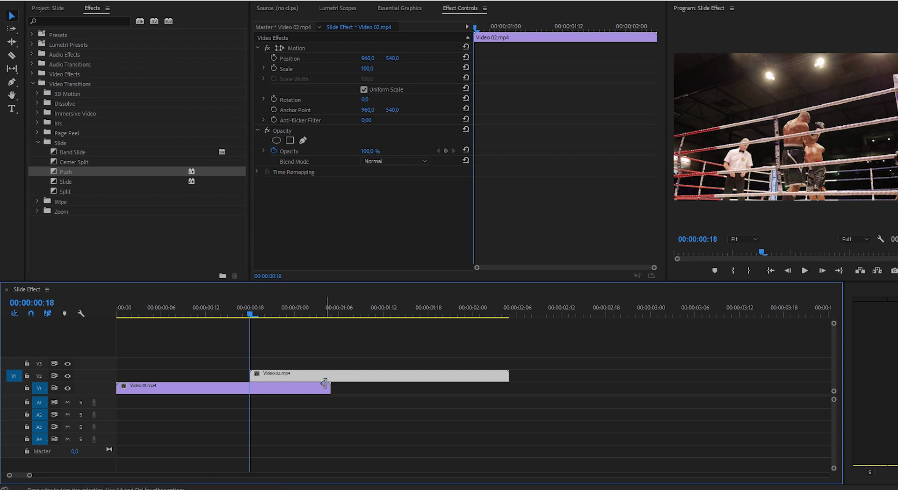
Start Position keyframes on Video 01 and shift it right at 00:00:01:01
{"action": "left_click", "coordinate": [242, 387]}
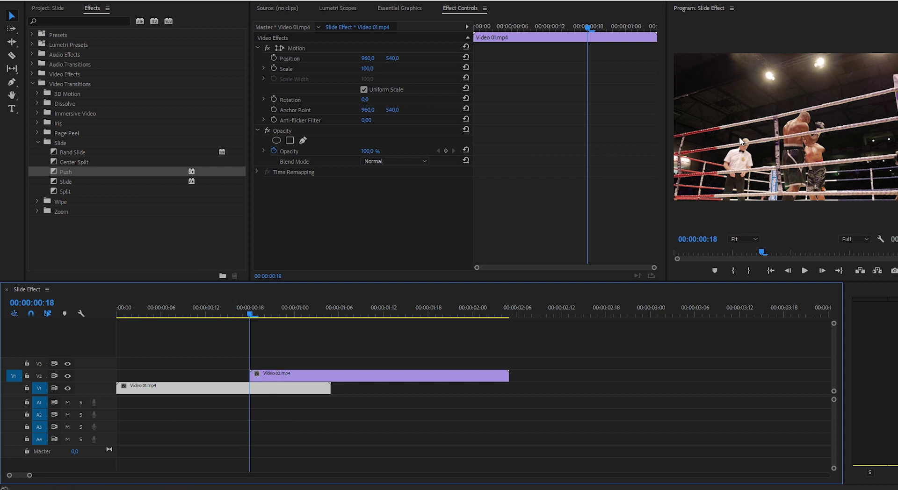
{"action": "left_click", "coordinate": [453, 7]}
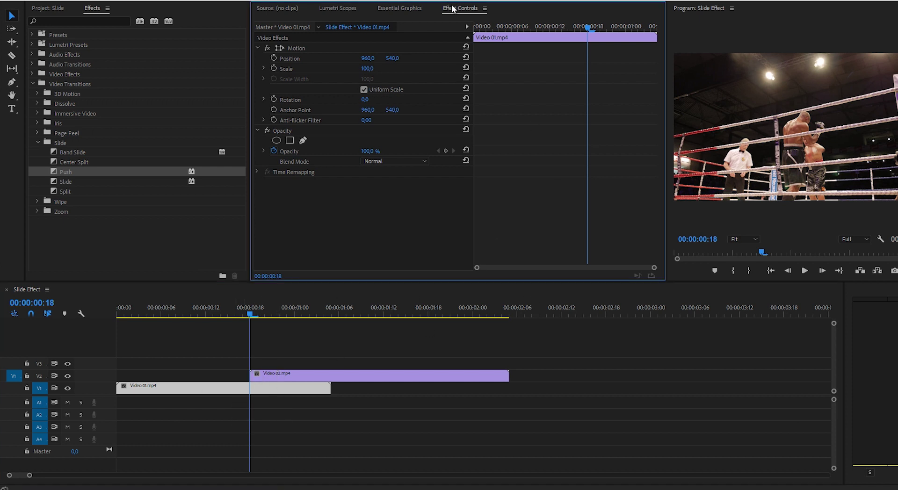
{"action": "left_click", "coordinate": [273, 58]}
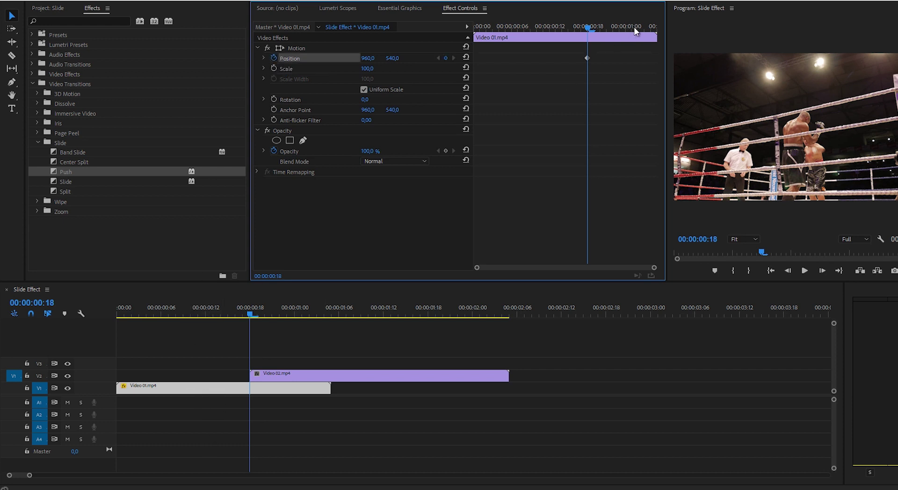
{"action": "left_click", "coordinate": [634, 29]}
{"action": "left_click_drag", "start_coordinate": [368, 58], "coordinate": [669, 100]}
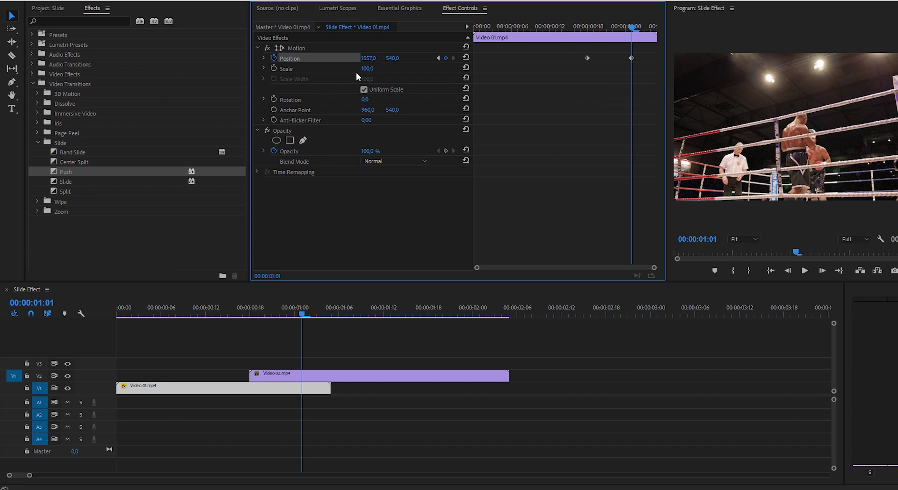
Hide V2 and slide Video 01 off the right edge to X 2900 at its clip end
{"action": "left_click", "coordinate": [69, 375]}
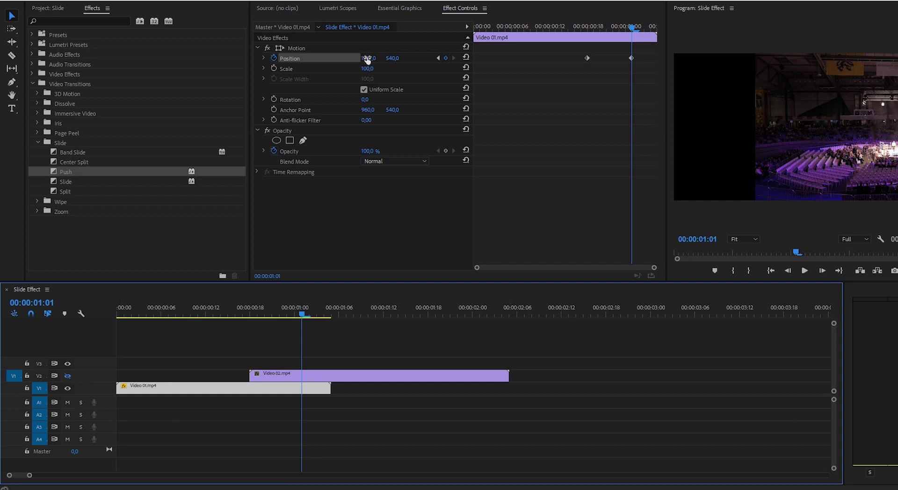
{"action": "left_click_drag", "start_coordinate": [367, 59], "coordinate": [897, 96]}
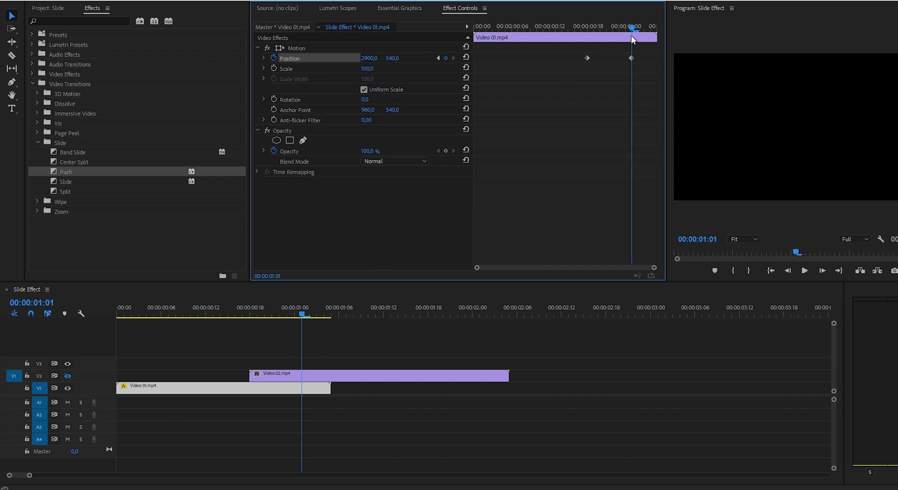
{"action": "left_click_drag", "start_coordinate": [632, 58], "coordinate": [657, 58]}
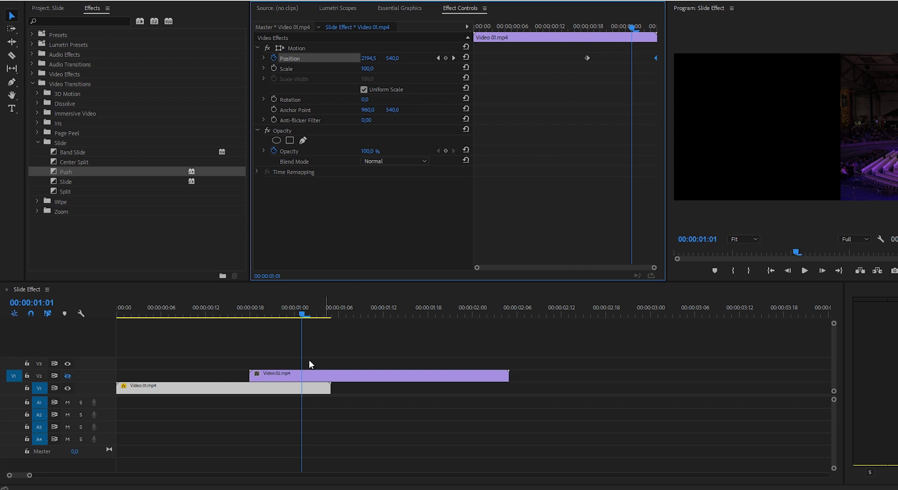
{"action": "left_click", "coordinate": [302, 375]}
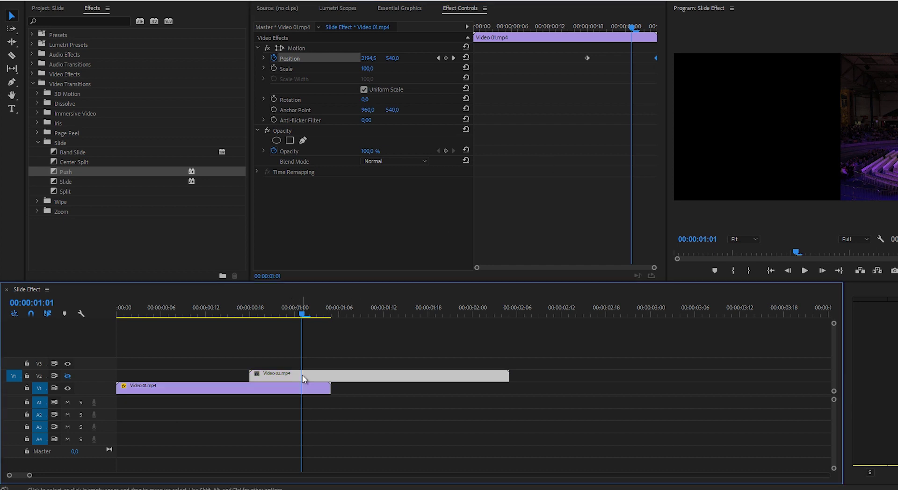
Show track V2 again and start Position keyframes on Video 02 at 00:00:01:04
{"action": "left_click", "coordinate": [67, 376]}
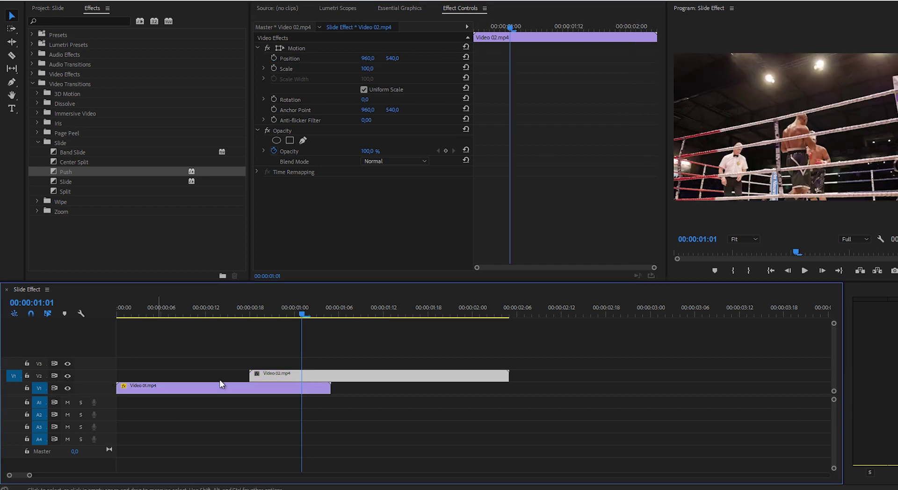
{"action": "left_click", "coordinate": [324, 313]}
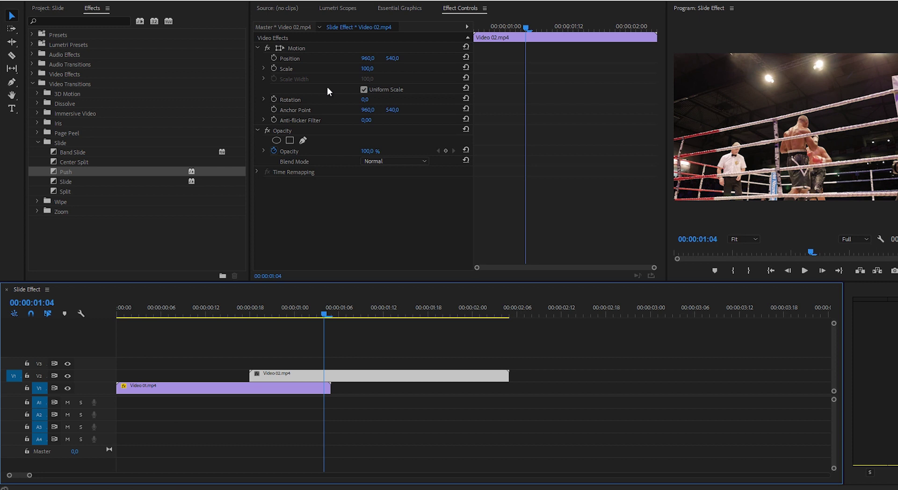
{"action": "left_click", "coordinate": [273, 58]}
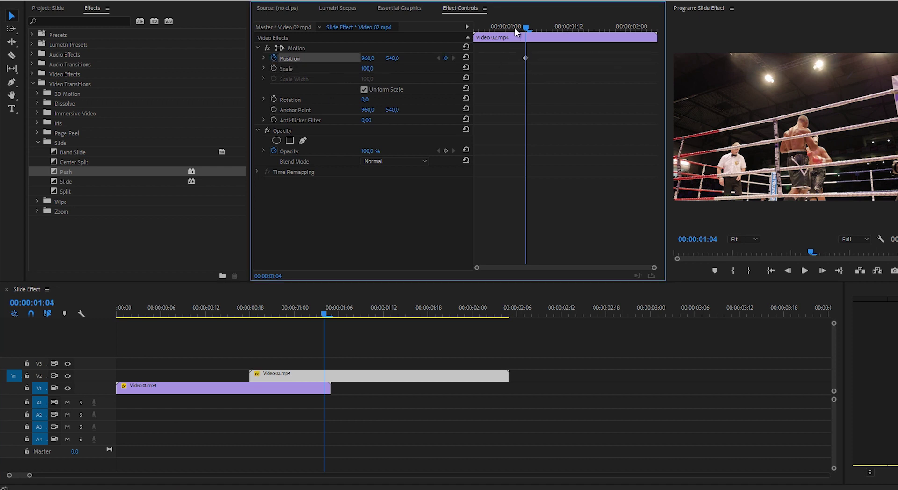
{"action": "left_click_drag", "start_coordinate": [515, 31], "coordinate": [471, 30]}
{"action": "left_click_drag", "start_coordinate": [369, 58], "coordinate": [252, 67]}
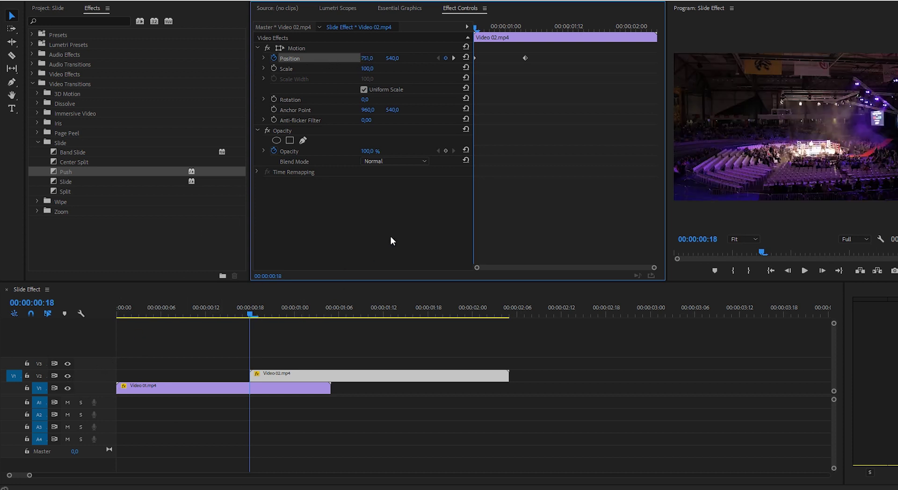
Replace the misplaced start keyframe so Video 02 begins off screen left at X -960
{"action": "key", "text": "Right"}
{"action": "left_click", "coordinate": [475, 58]}
{"action": "key", "text": "Delete"}
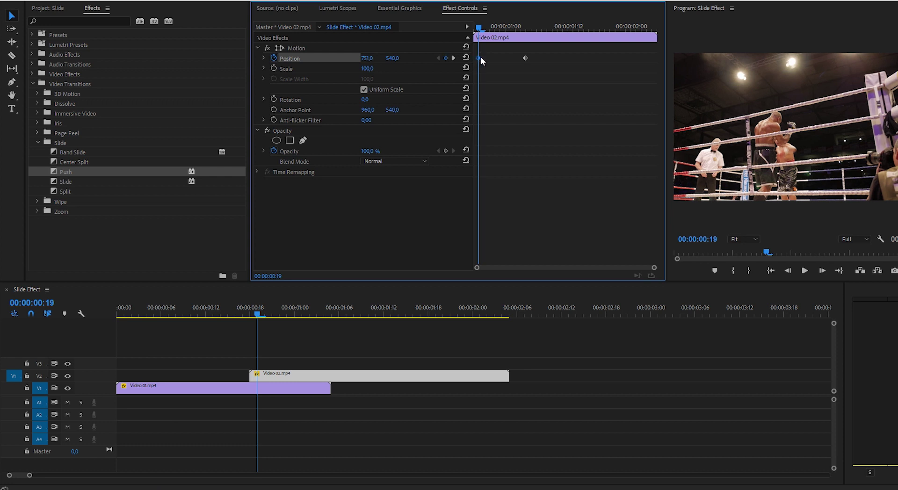
{"action": "key", "text": "Left"}
{"action": "key", "text": "Right"}
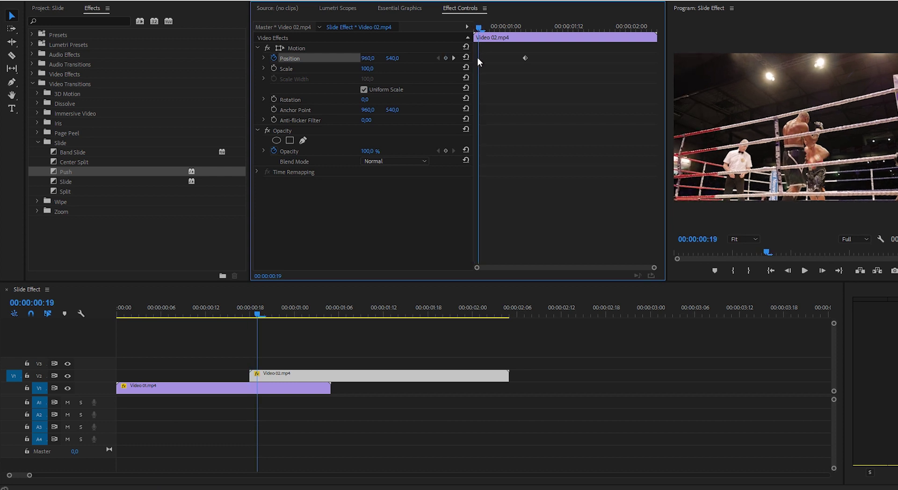
{"action": "left_click_drag", "start_coordinate": [367, 58], "coordinate": [163, 75]}
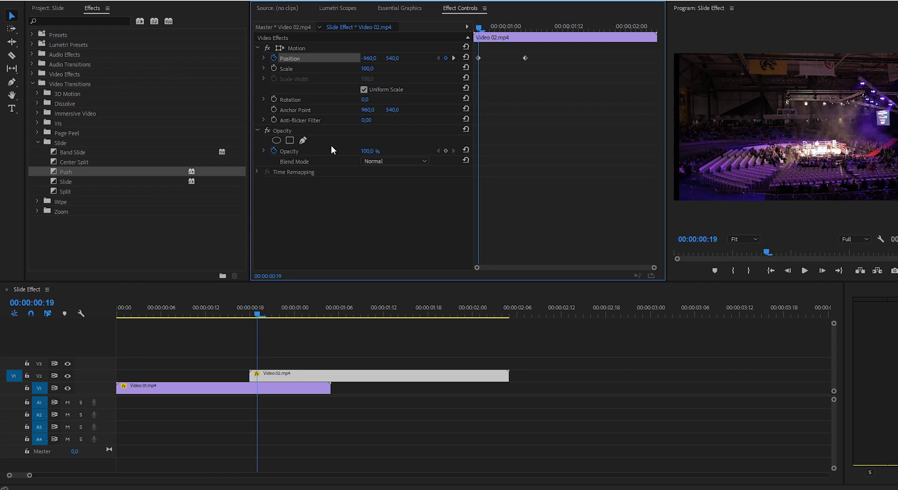
Delete the extra Position keyframe and play back the slide-in across the cut
{"action": "mouse_move", "coordinate": [260, 313]}
{"action": "left_mouse_down"}
{"action": "mouse_move", "coordinate": [286, 314]}
{"action": "mouse_move", "coordinate": [260, 322]}
{"action": "left_mouse_up"}
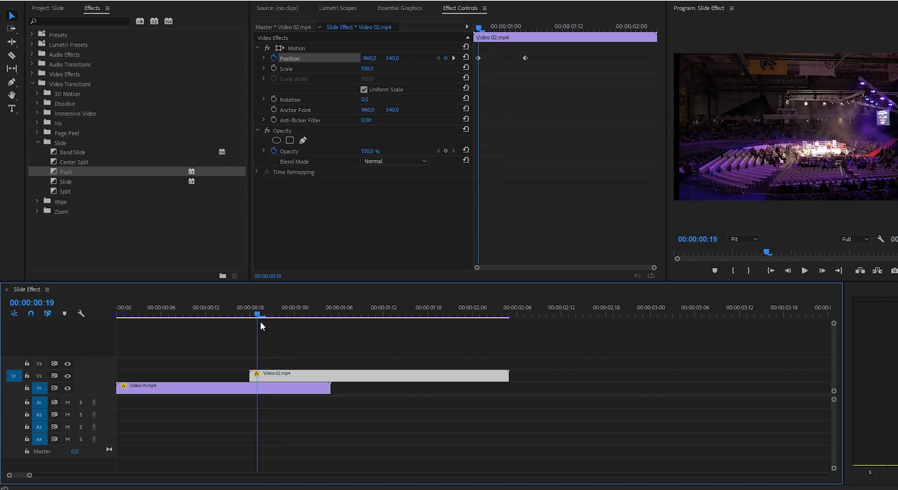
{"action": "left_click", "coordinate": [478, 58]}
{"action": "key", "text": "Delete"}
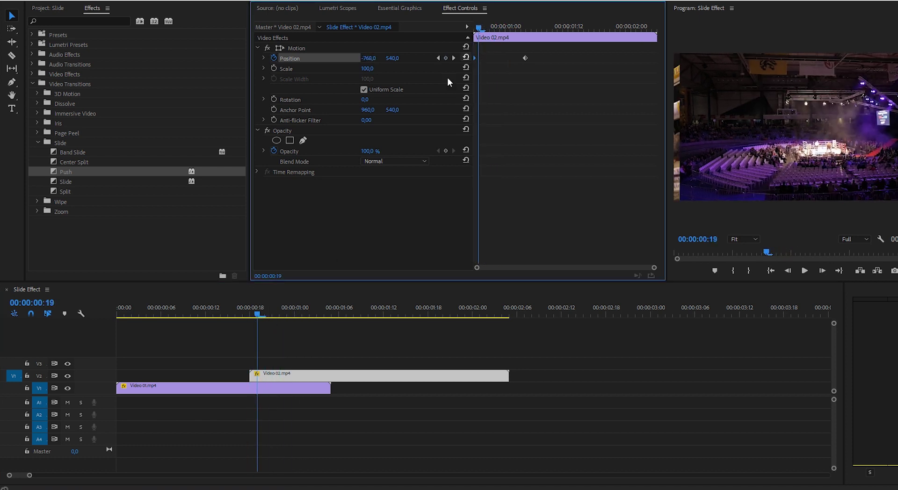
{"action": "left_click", "coordinate": [237, 312]}
{"action": "key", "text": "space"}
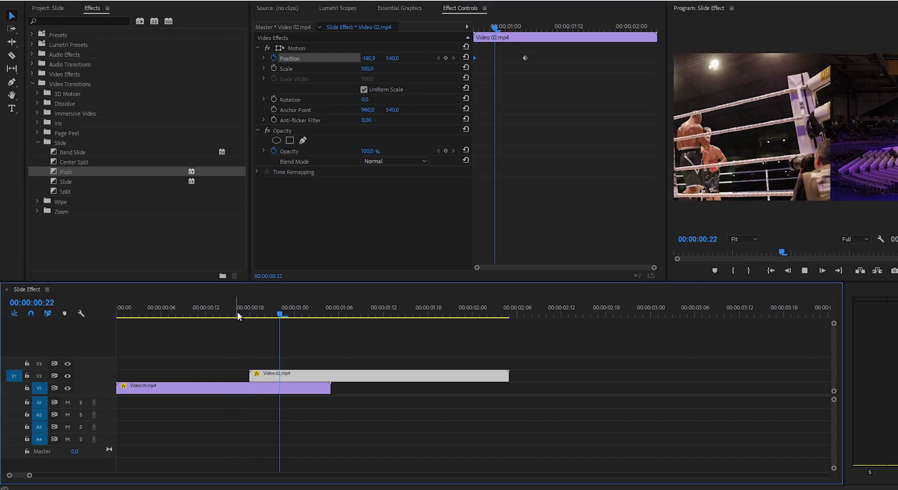
{"action": "left_click_drag", "start_coordinate": [292, 313], "coordinate": [257, 358]}
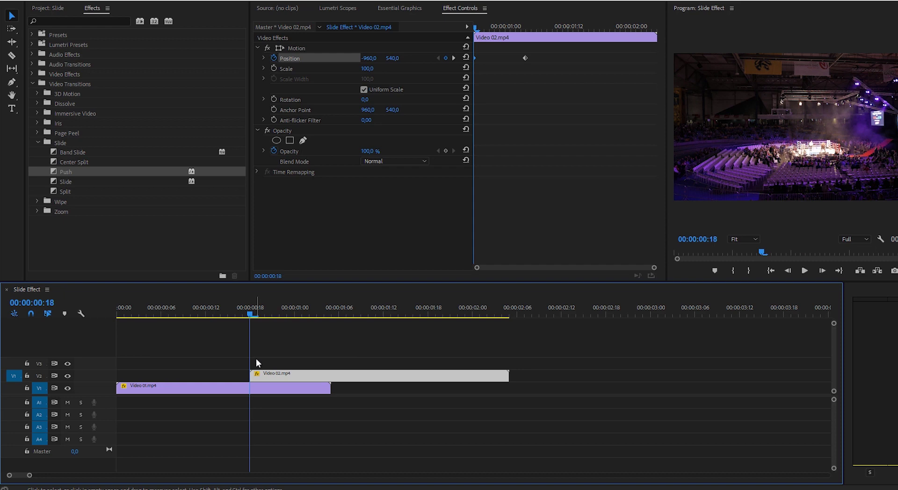
Marquee-select Video 01's Position keyframes and set their temporal interpolation to Bezier
{"action": "left_click", "coordinate": [260, 389]}
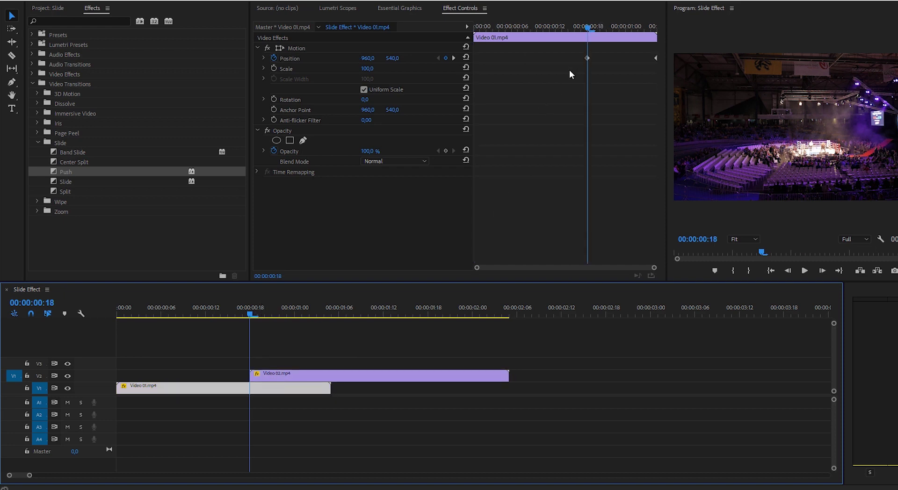
{"action": "left_click_drag", "start_coordinate": [572, 54], "coordinate": [690, 82]}
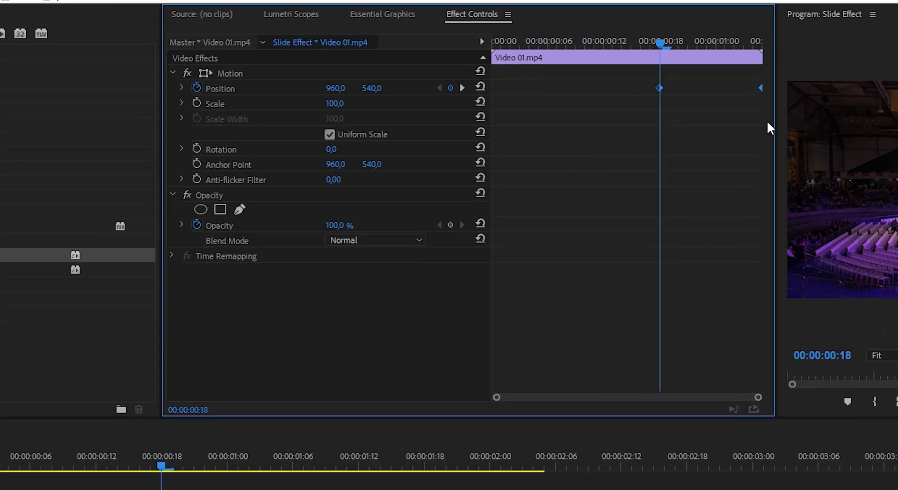
{"action": "right_click", "coordinate": [658, 87]}
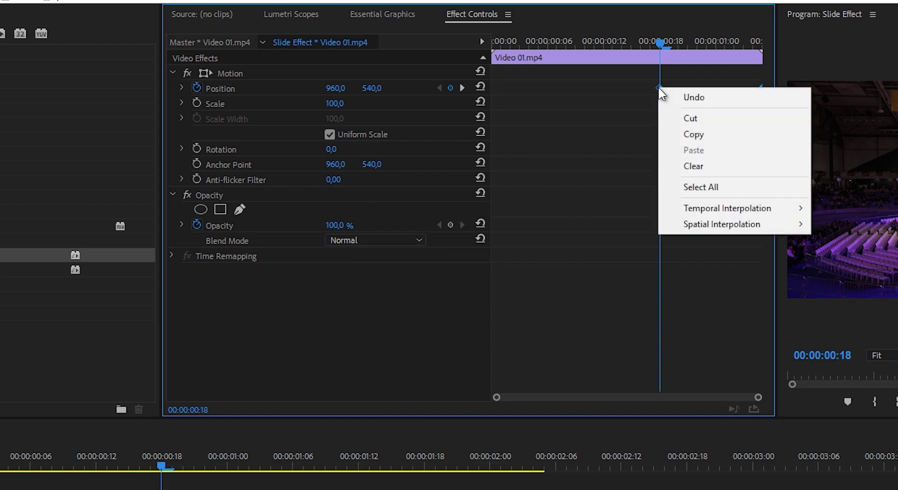
{"action": "mouse_move", "coordinate": [744, 214]}
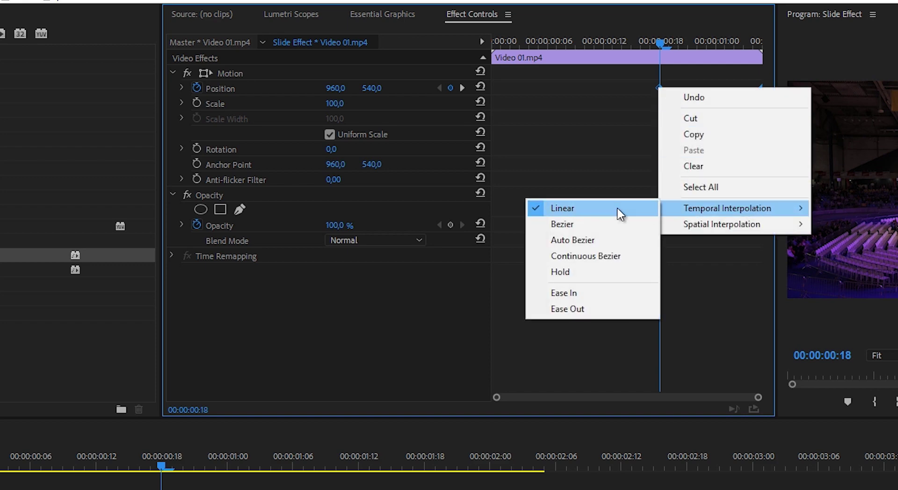
{"action": "left_click", "coordinate": [562, 228]}
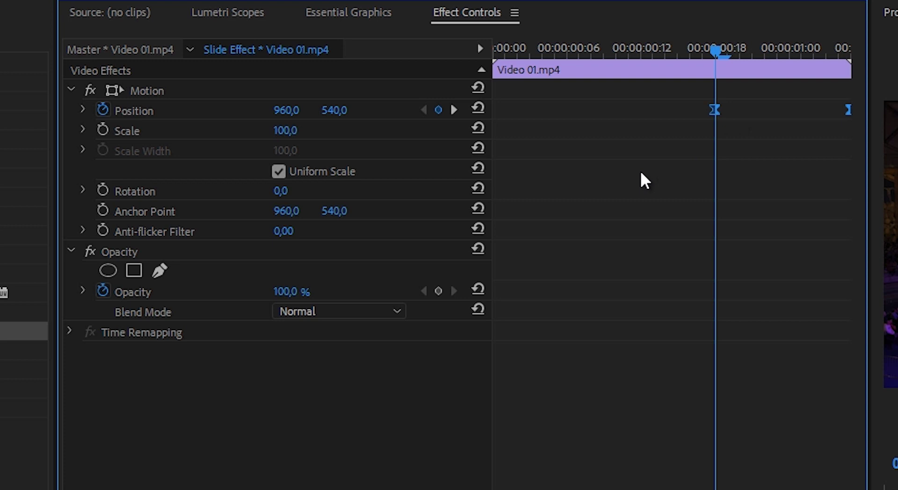
Ease Video 01's Position velocity curve at both keyframes, keeping the last one at the clip end
{"action": "left_click", "coordinate": [83, 110]}
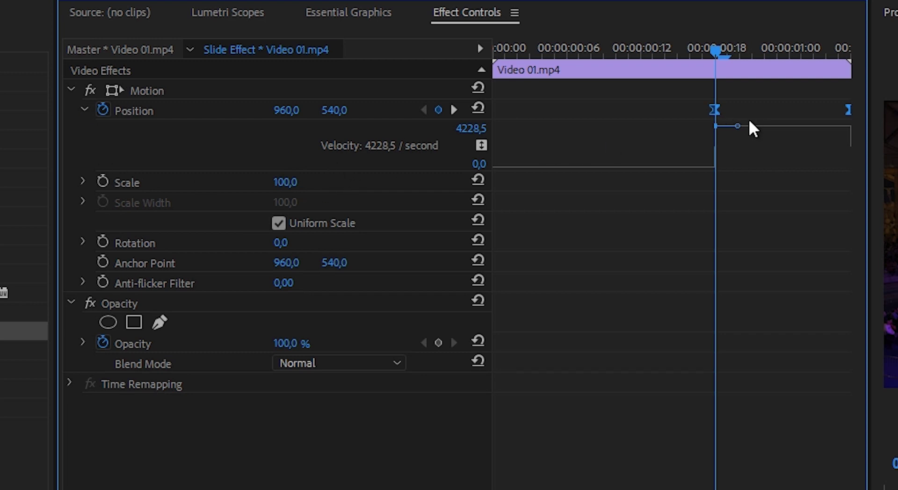
{"action": "left_click_drag", "start_coordinate": [737, 126], "coordinate": [757, 168]}
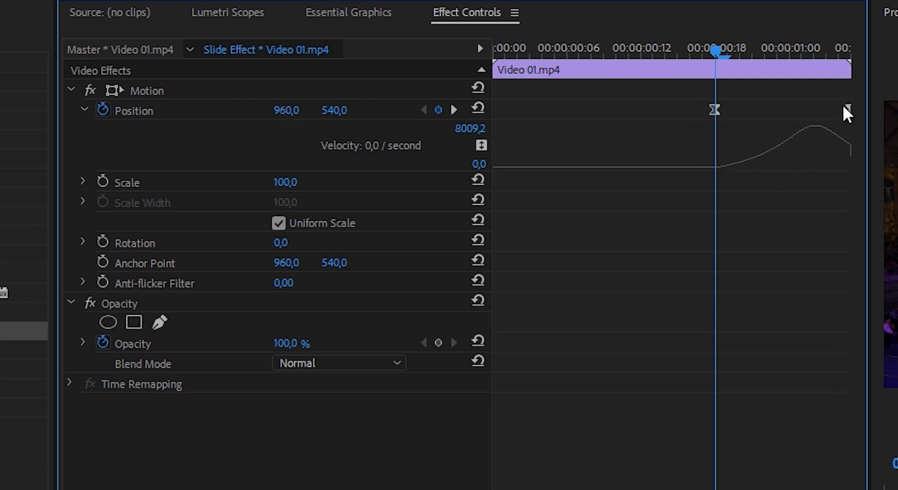
{"action": "left_click_drag", "start_coordinate": [847, 109], "coordinate": [839, 111]}
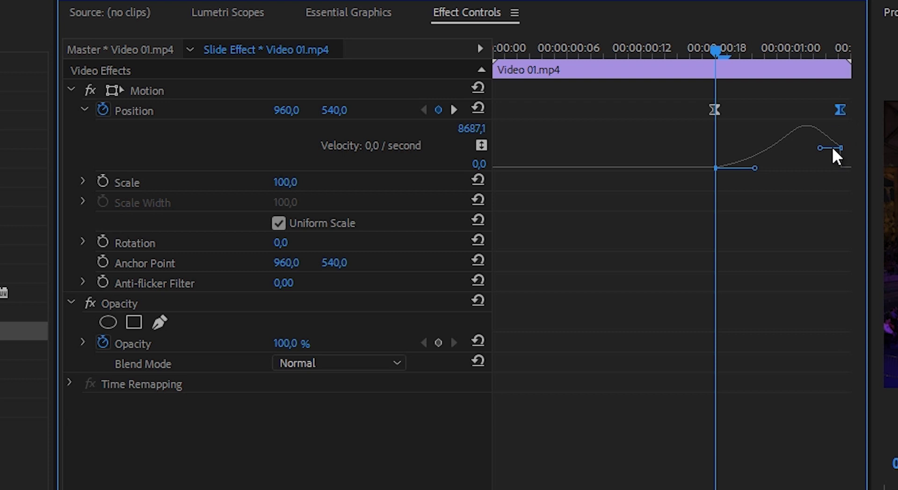
{"action": "left_click_drag", "start_coordinate": [822, 155], "coordinate": [804, 178]}
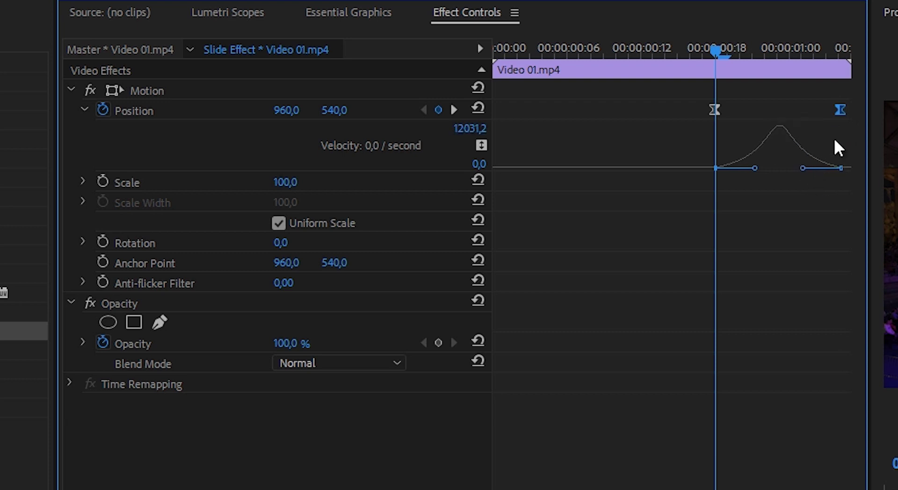
{"action": "left_click_drag", "start_coordinate": [842, 111], "coordinate": [849, 111]}
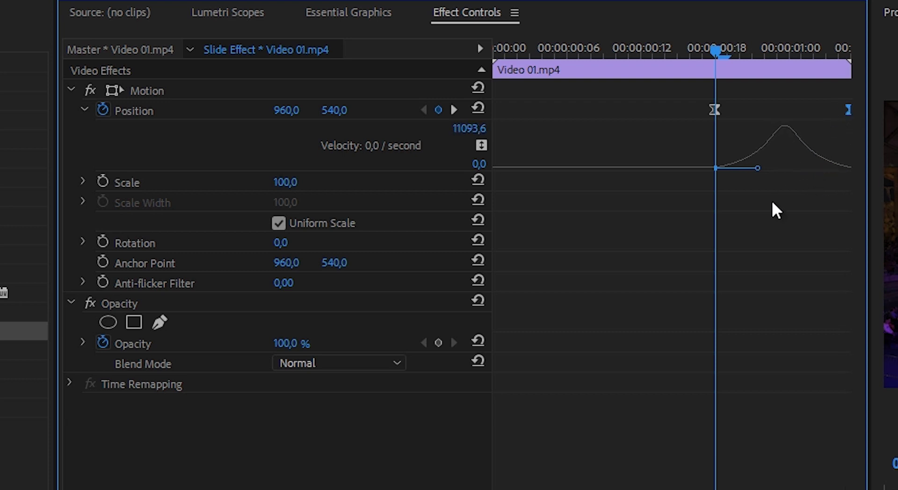
{"action": "mouse_move", "coordinate": [716, 48]}
{"action": "left_mouse_down"}
{"action": "mouse_move", "coordinate": [731, 48]}
{"action": "mouse_move", "coordinate": [715, 52]}
{"action": "left_mouse_up"}
Switch Video 02's Position keyframes to Bezier temporal interpolation
{"action": "left_click", "coordinate": [537, 358]}
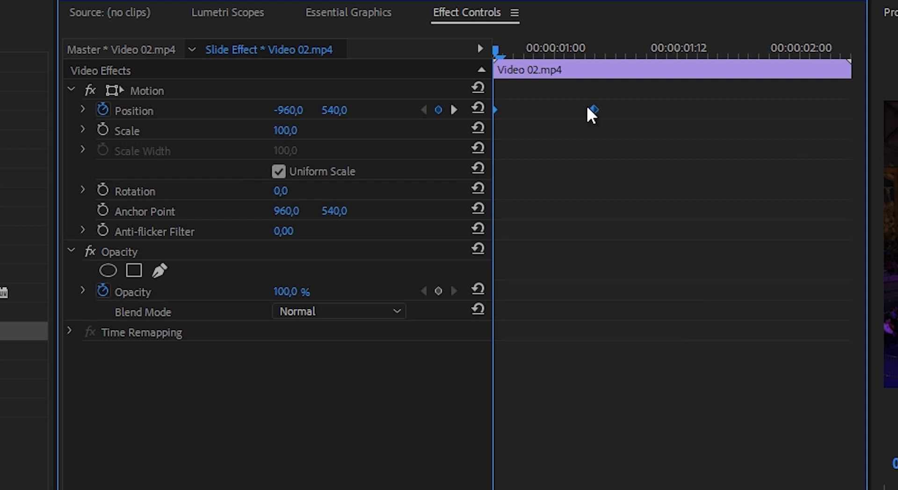
{"action": "right_click", "coordinate": [592, 109]}
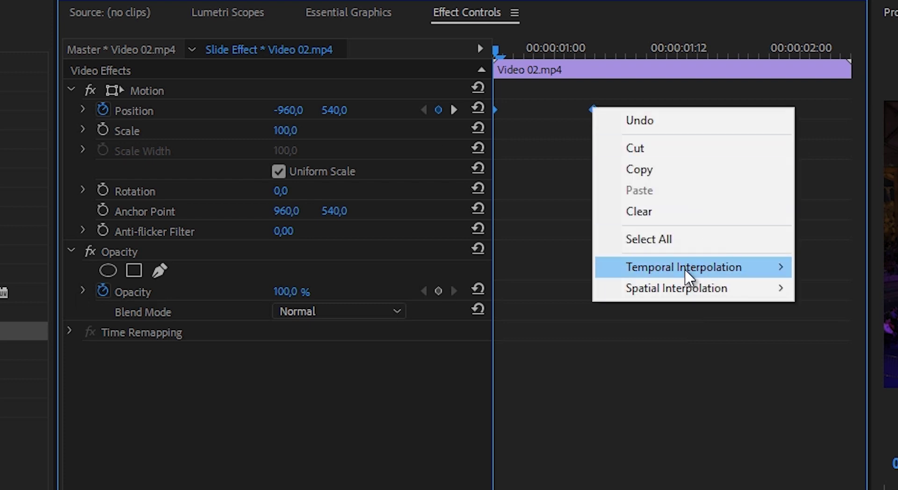
{"action": "mouse_move", "coordinate": [687, 271]}
{"action": "left_click", "coordinate": [467, 288]}
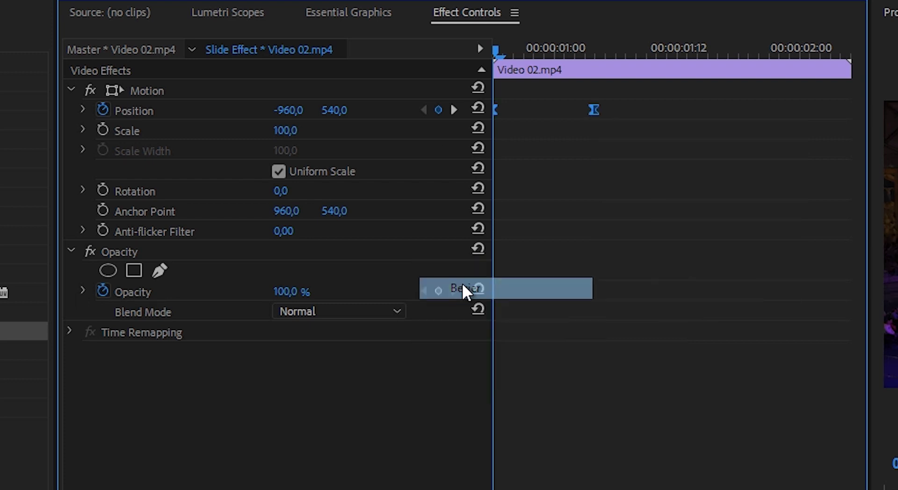
Drag both Position velocity handles to zero so the speed curve peaks sharply
{"action": "left_click", "coordinate": [82, 110]}
{"action": "left_click_drag", "start_coordinate": [581, 135], "coordinate": [558, 182]}
{"action": "left_click_drag", "start_coordinate": [510, 126], "coordinate": [529, 180]}
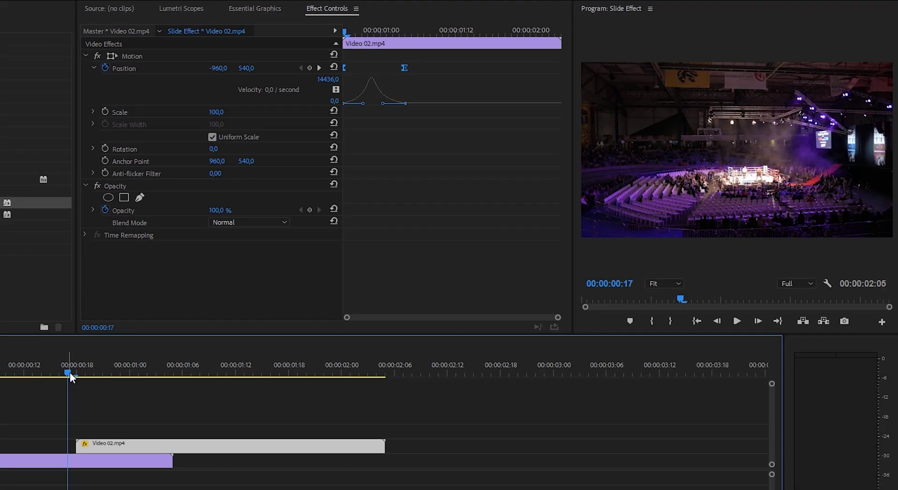
{"action": "key", "text": "space"}
{"action": "left_click", "coordinate": [59, 373]}
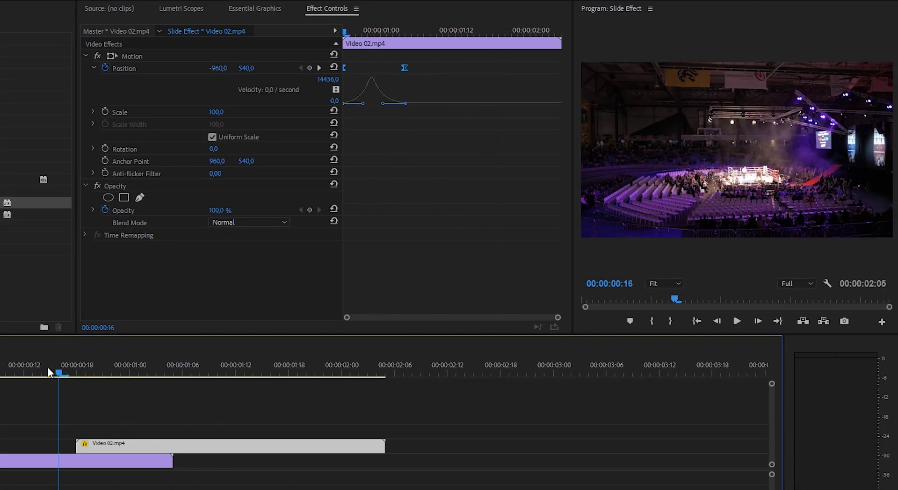
{"action": "key", "text": "space"}
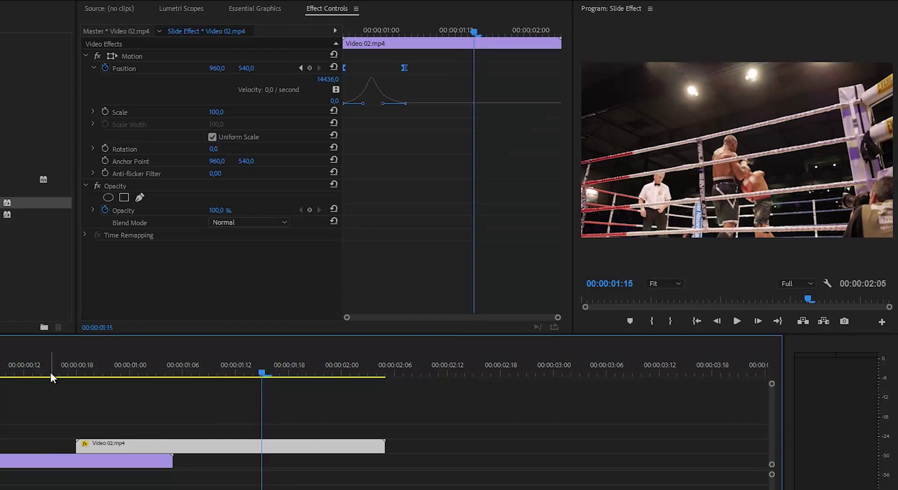
{"action": "left_click", "coordinate": [55, 373]}
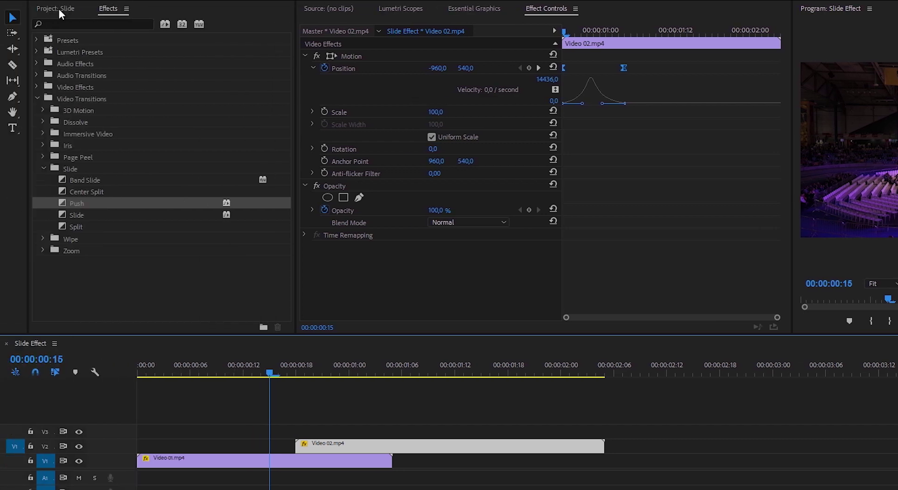
Create a 1920×1080 adjustment layer and place it on V3 at 00:00:00:18
{"action": "left_click", "coordinate": [58, 8]}
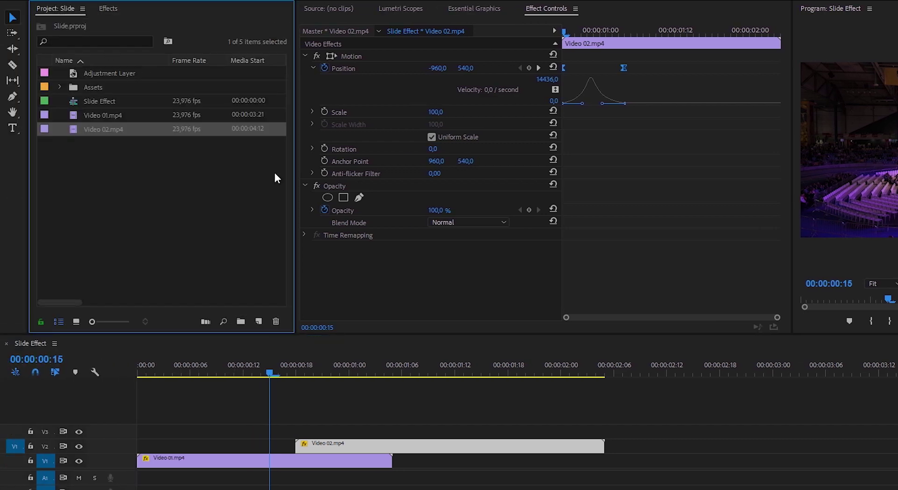
{"action": "left_click", "coordinate": [259, 321]}
{"action": "left_click", "coordinate": [280, 378]}
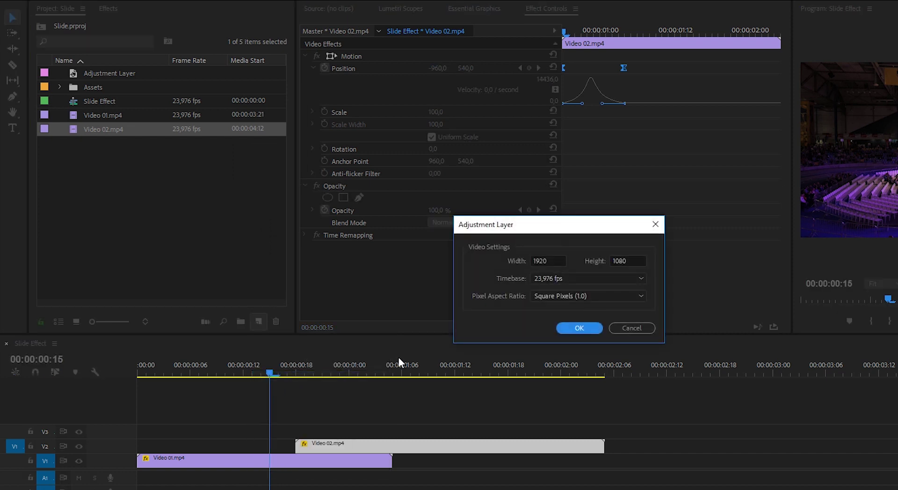
{"action": "left_click", "coordinate": [581, 336]}
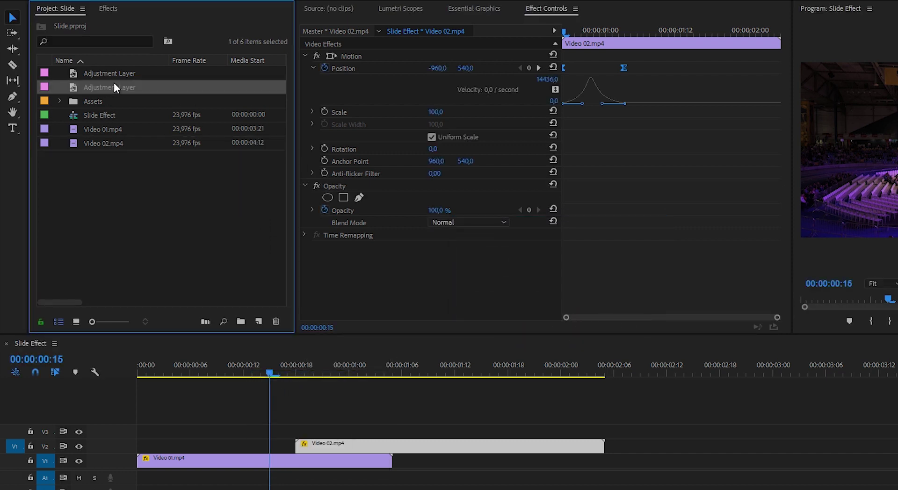
{"action": "left_click_drag", "start_coordinate": [116, 87], "coordinate": [298, 427]}
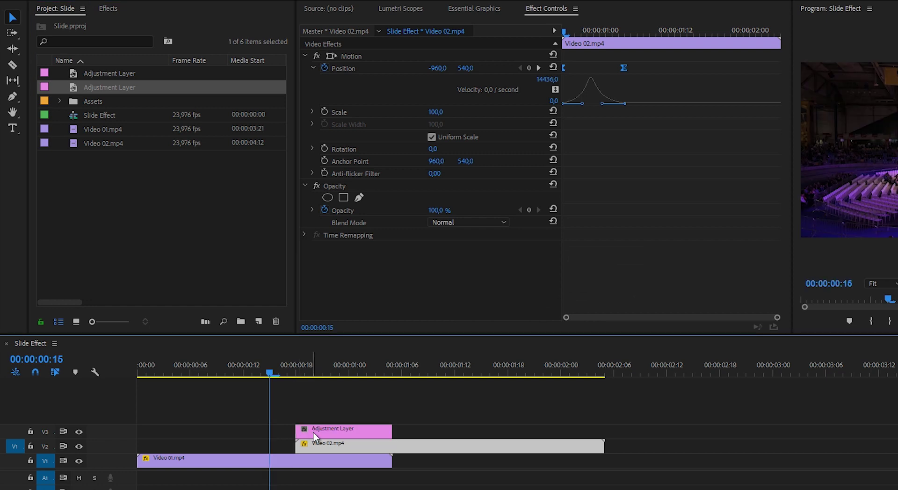
{"action": "left_click", "coordinate": [315, 431]}
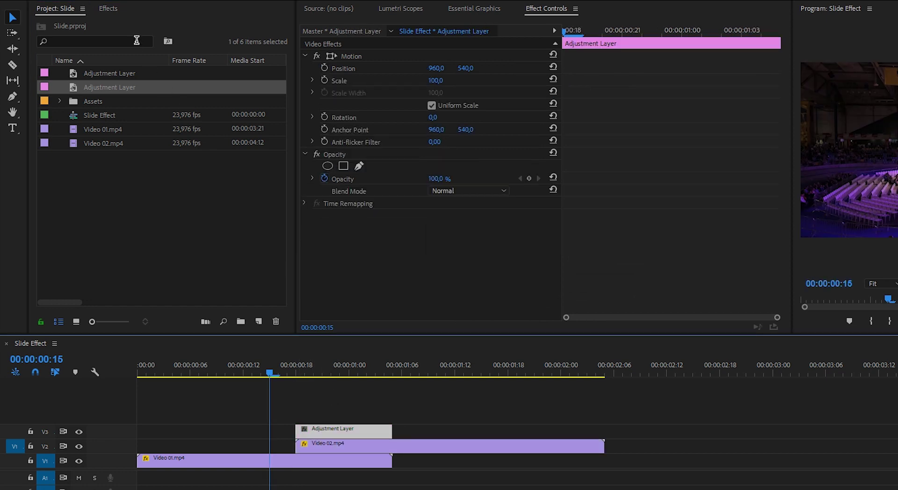
Apply Directional Blur from Blur & Sharpen to the adjustment layer, then go to 00:00:00:23
{"action": "left_click", "coordinate": [107, 9]}
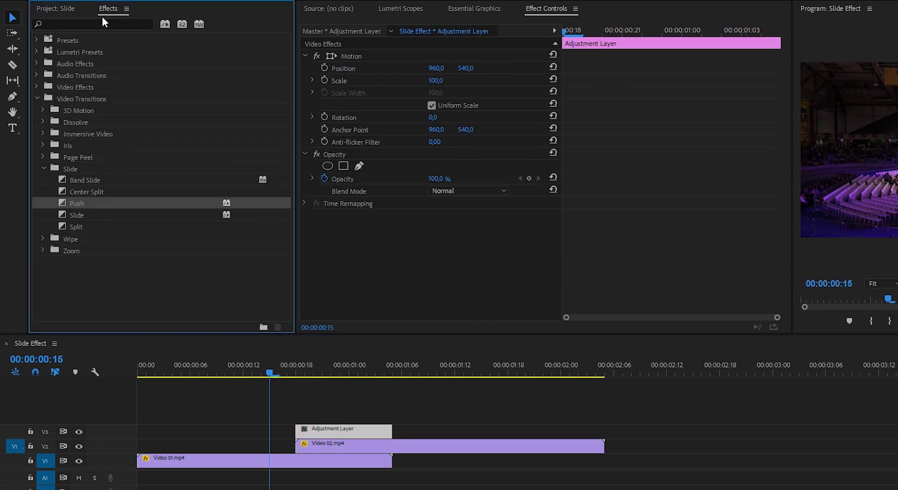
{"action": "left_click", "coordinate": [37, 87]}
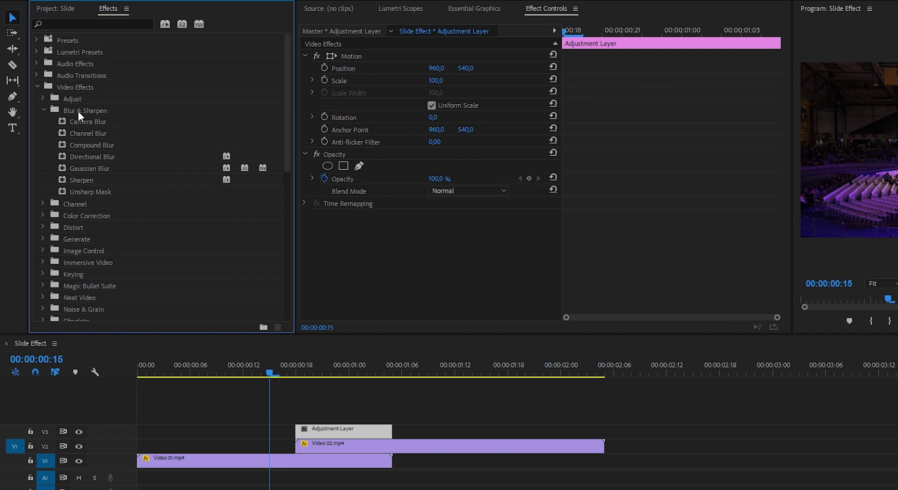
{"action": "left_click_drag", "start_coordinate": [85, 153], "coordinate": [316, 432]}
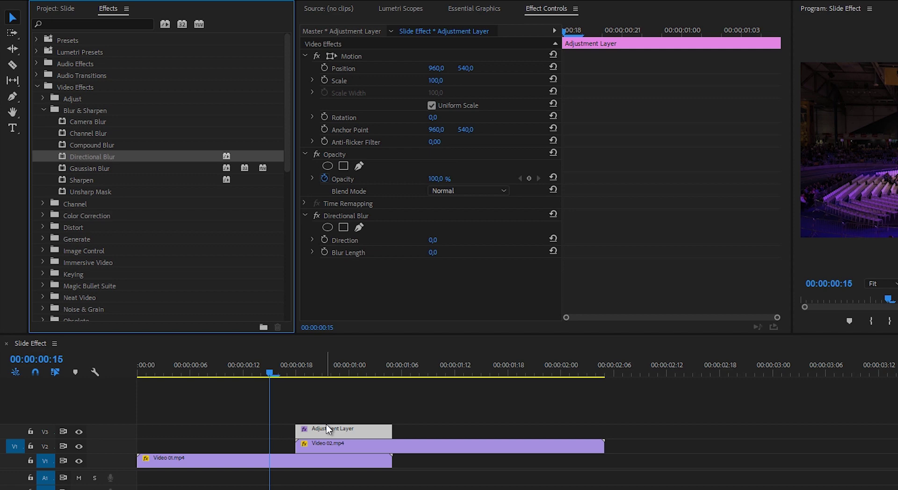
{"action": "left_click", "coordinate": [245, 308]}
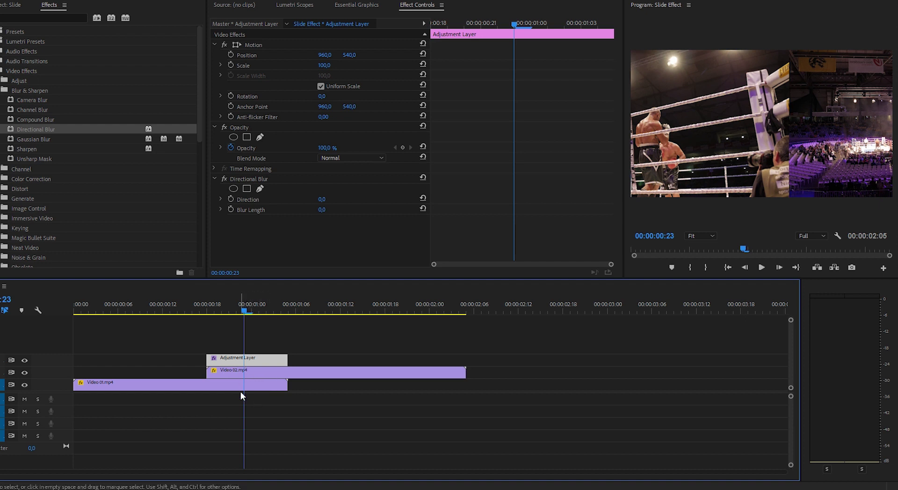
Give the adjustment layer's Directional Blur a Blur Length of 50 and a Direction of 90°
{"action": "left_click", "coordinate": [322, 210]}
{"action": "type", "text": "50"}
{"action": "key", "text": "Return"}
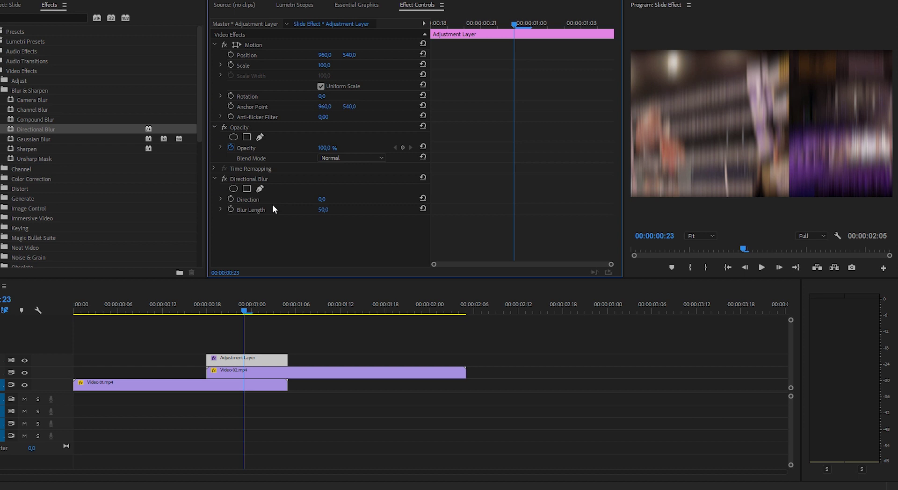
{"action": "left_click", "coordinate": [322, 199]}
{"action": "type", "text": "90"}
{"action": "key", "text": "Return"}
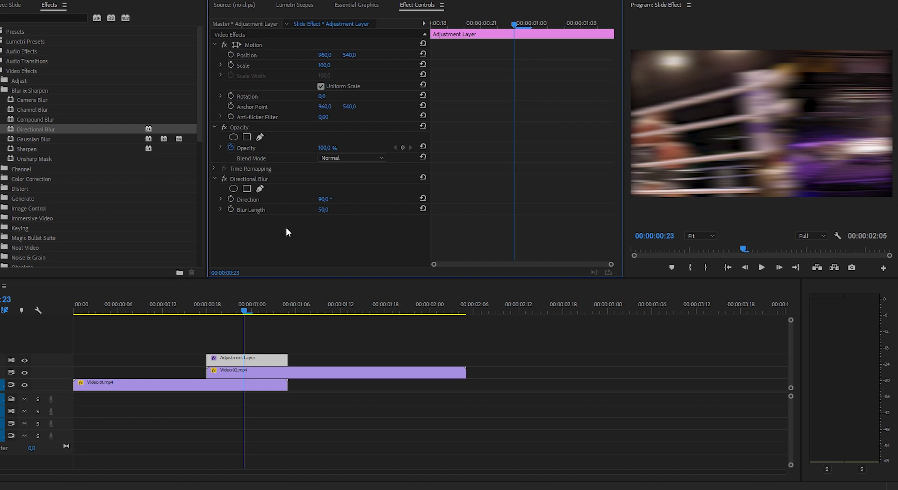
Add a Blur Length keyframe of 50 at 00:00:00:23 and check the value at 00:00:00:18
{"action": "left_click", "coordinate": [231, 209]}
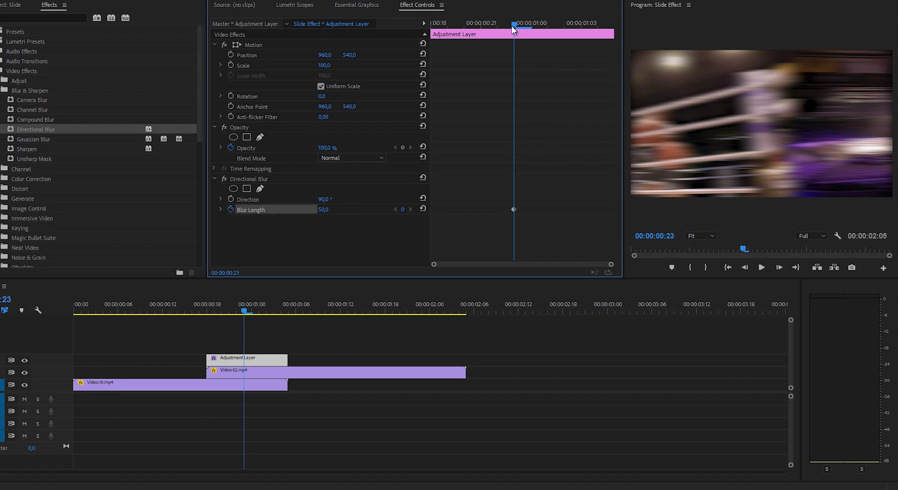
{"action": "left_click_drag", "start_coordinate": [514, 26], "coordinate": [420, 37]}
{"action": "left_click", "coordinate": [323, 209]}
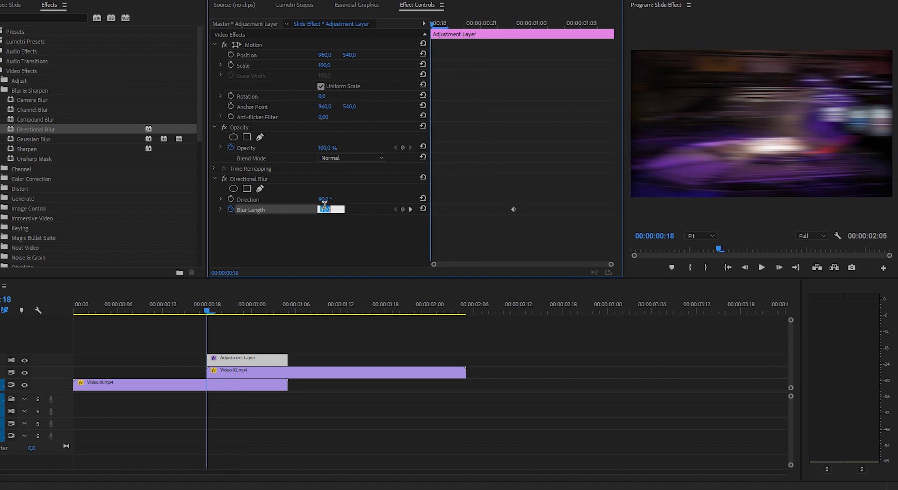
{"action": "key", "text": "Return"}
Keyframe Blur Length back to 0 after the transition, then review from 00:00:00:15
{"action": "key", "text": "space"}
{"action": "key", "text": "space"}
{"action": "left_click", "coordinate": [327, 209]}
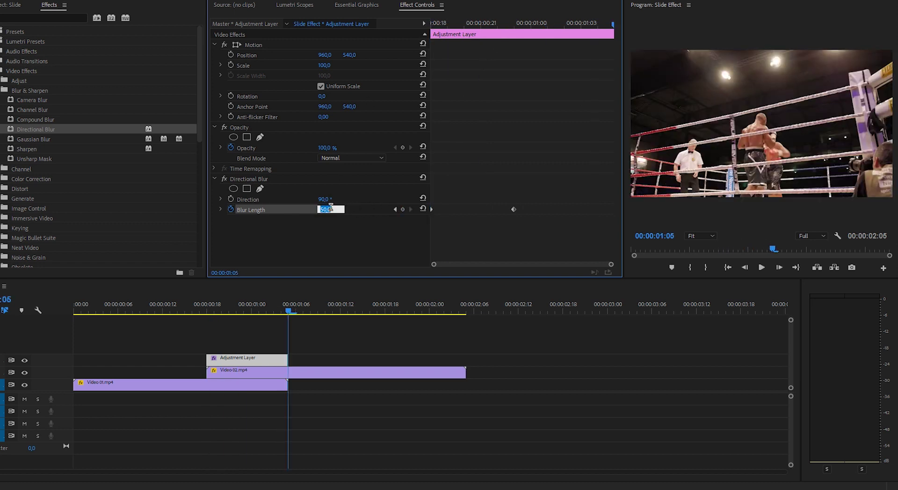
{"action": "type", "text": "0"}
{"action": "key", "text": "Return"}
{"action": "left_click", "coordinate": [185, 310]}
{"action": "key", "text": "space"}
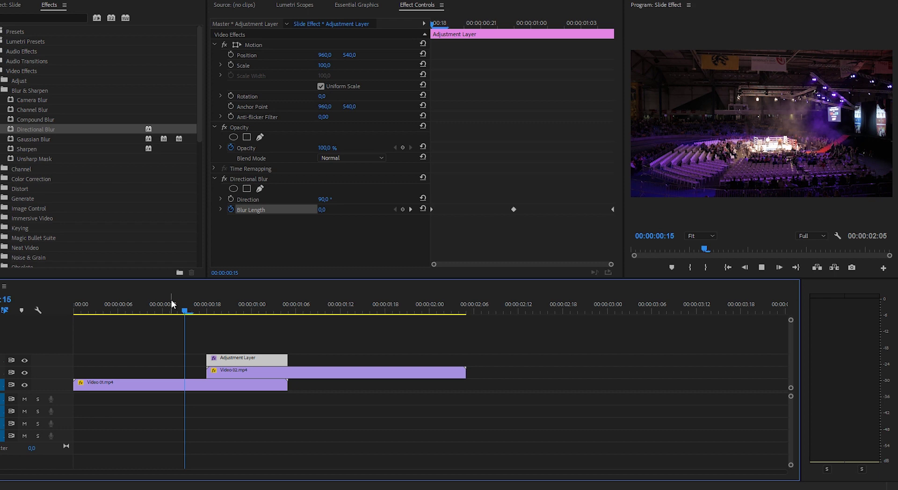